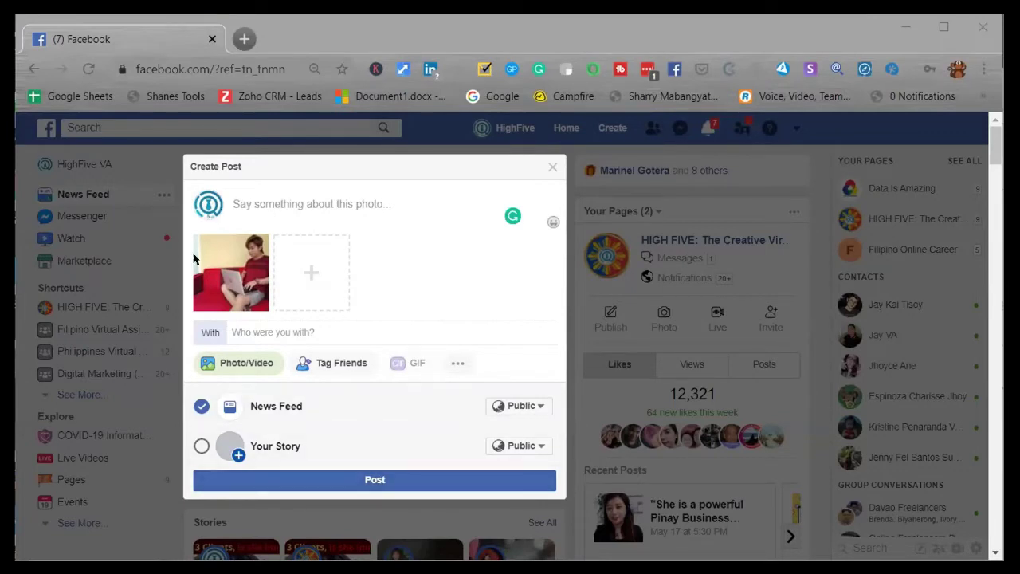
# Open the attached photo in the Edit Photo window, with the browser maximised.
pyautogui.moveTo(212, 274)
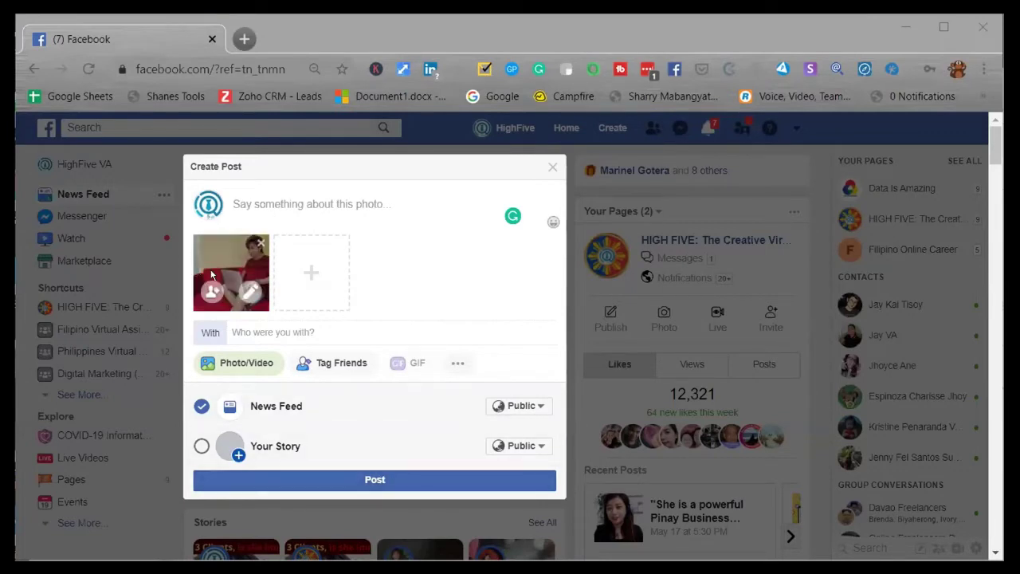
pyautogui.click(249, 291)
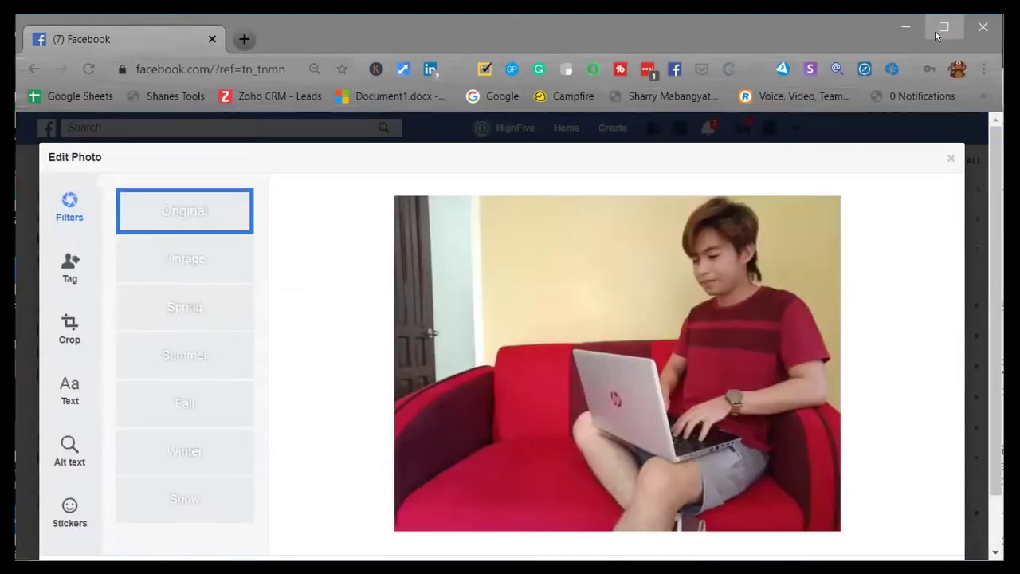
pyautogui.click(941, 30)
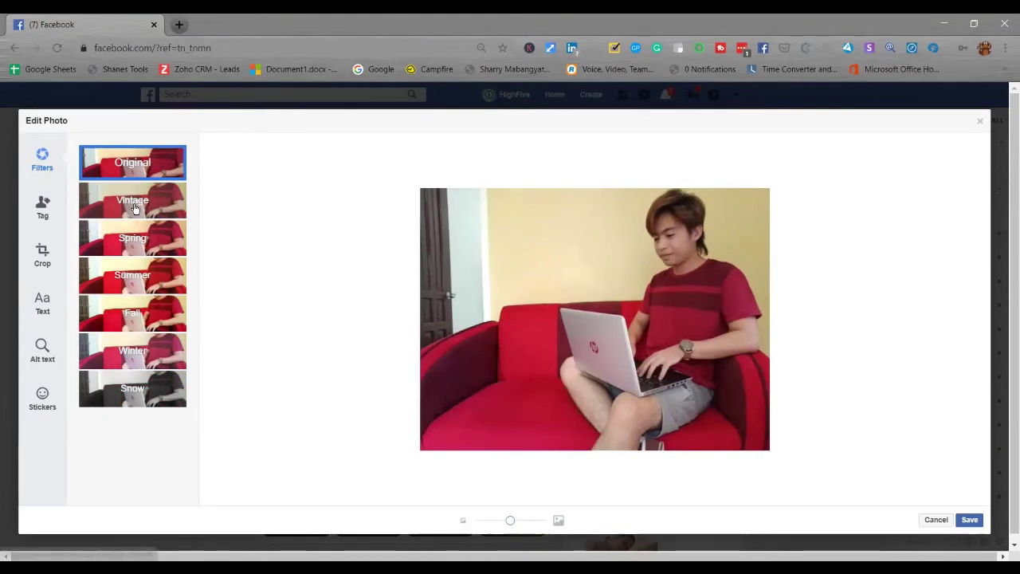
# Preview the Fall and Snow filters, then settle on the Vintage filter.
pyautogui.click(134, 207)
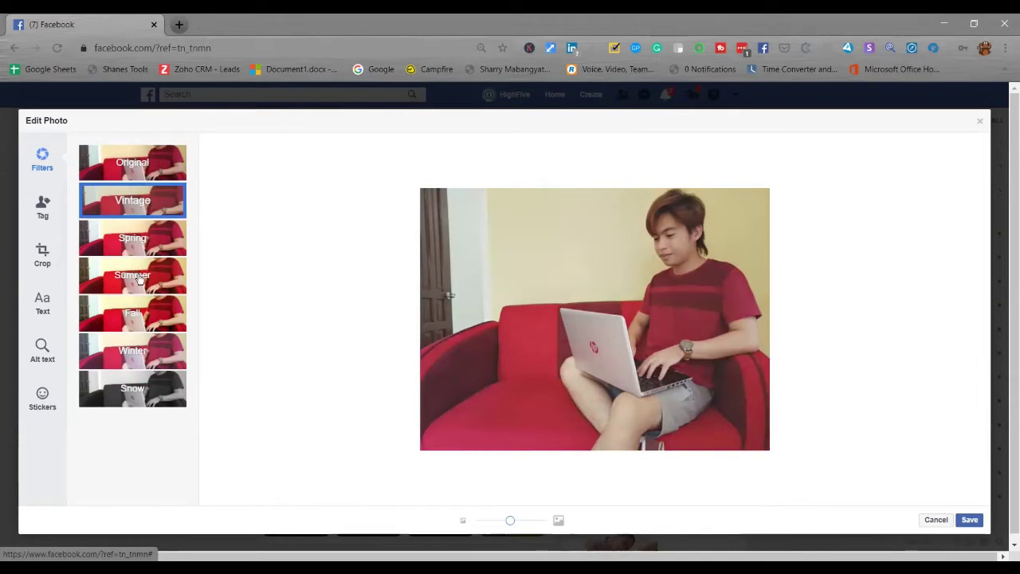
pyautogui.click(145, 319)
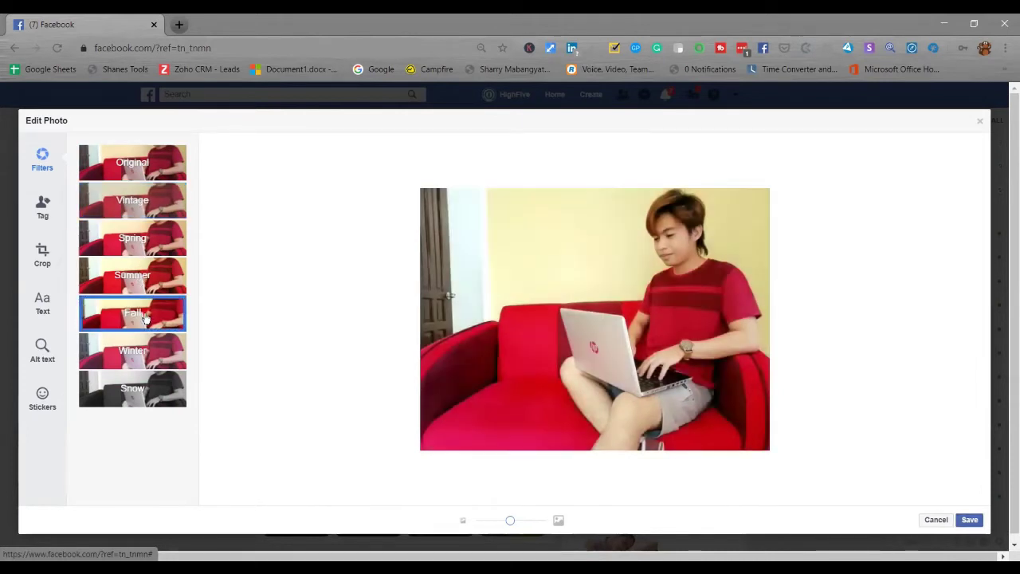
pyautogui.click(144, 399)
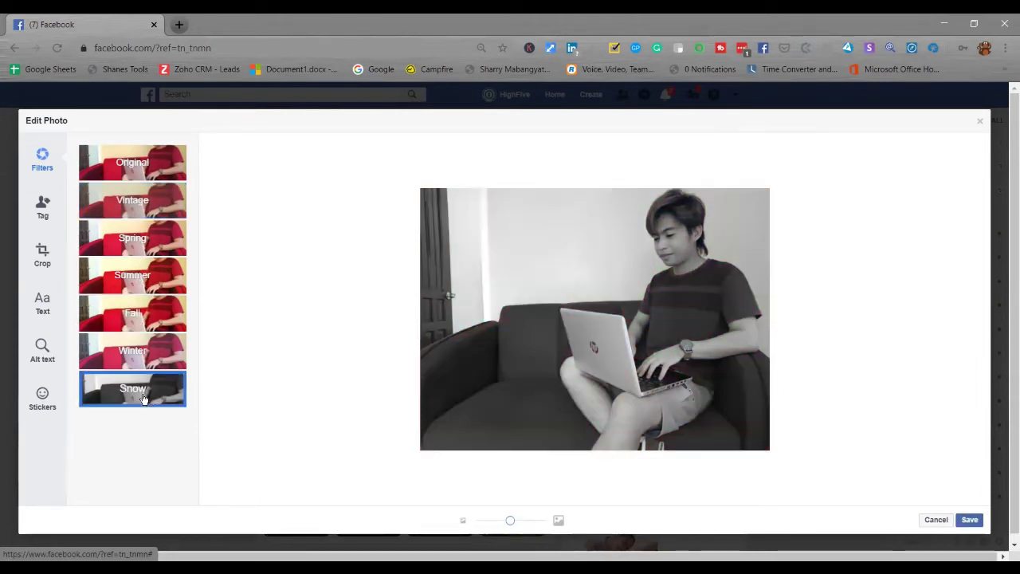
pyautogui.click(130, 207)
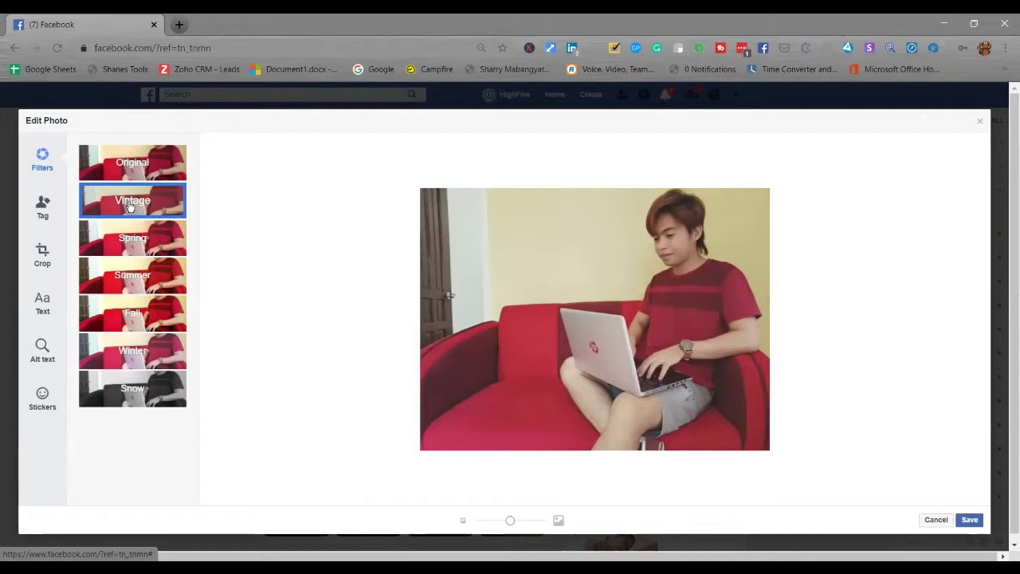
# Add a text box reading 'Hello Everyone' to the photo.
pyautogui.click(40, 306)
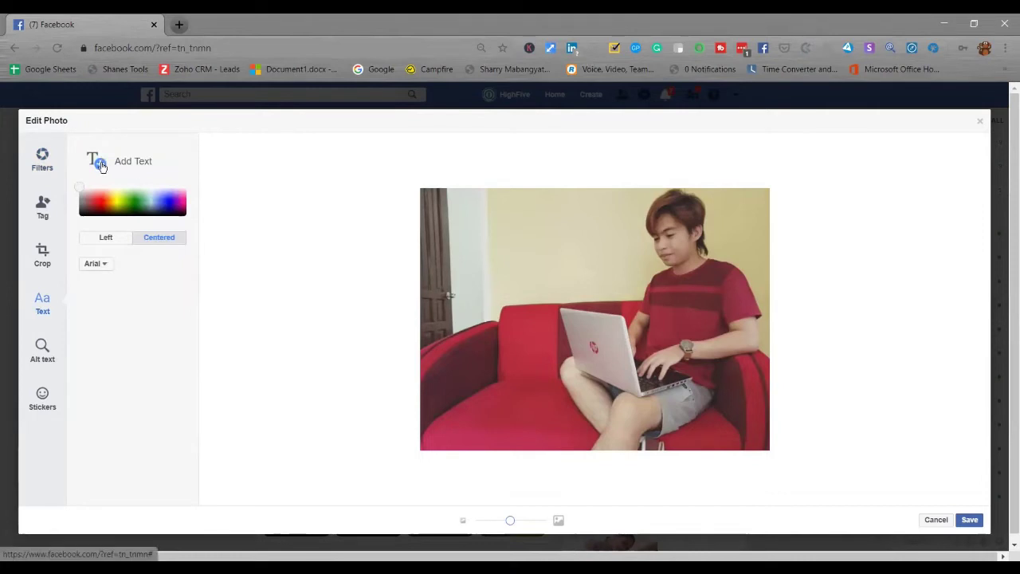
pyautogui.click(103, 167)
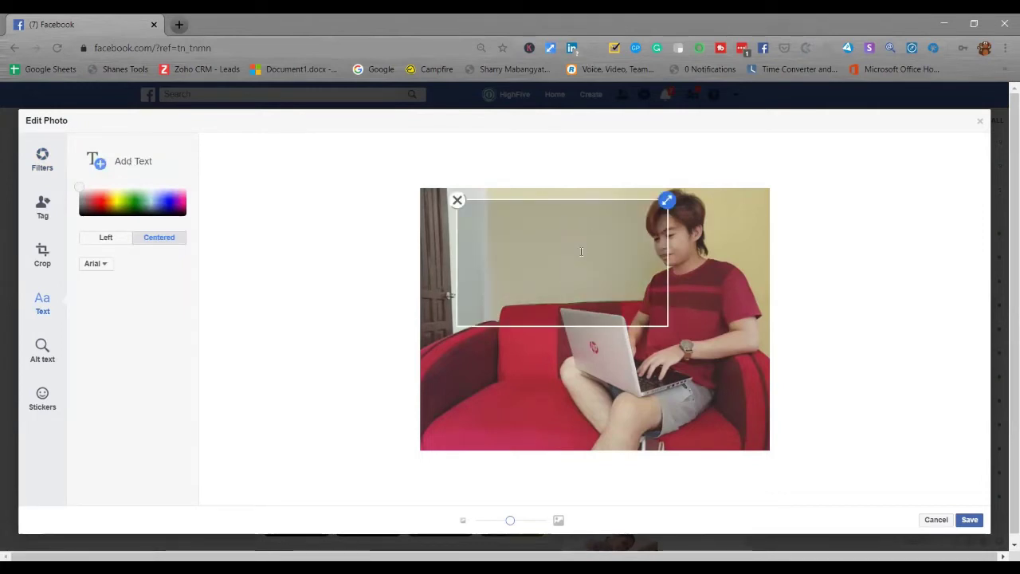
pyautogui.write('Hello Everyone')
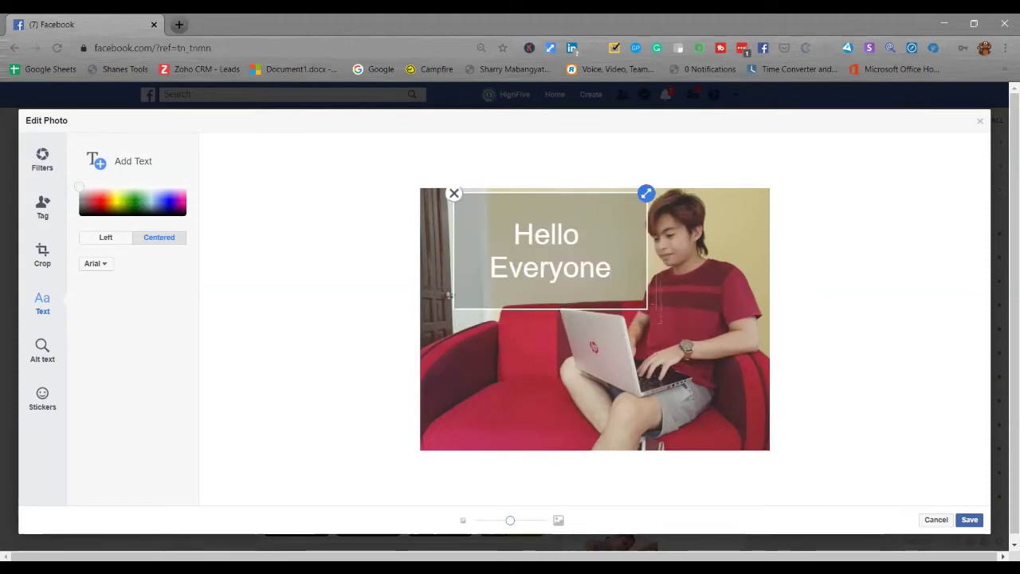
# Make the 'Hello Everyone' text blue in Comic Sans font.
pyautogui.click(126, 200)
pyautogui.click(161, 200)
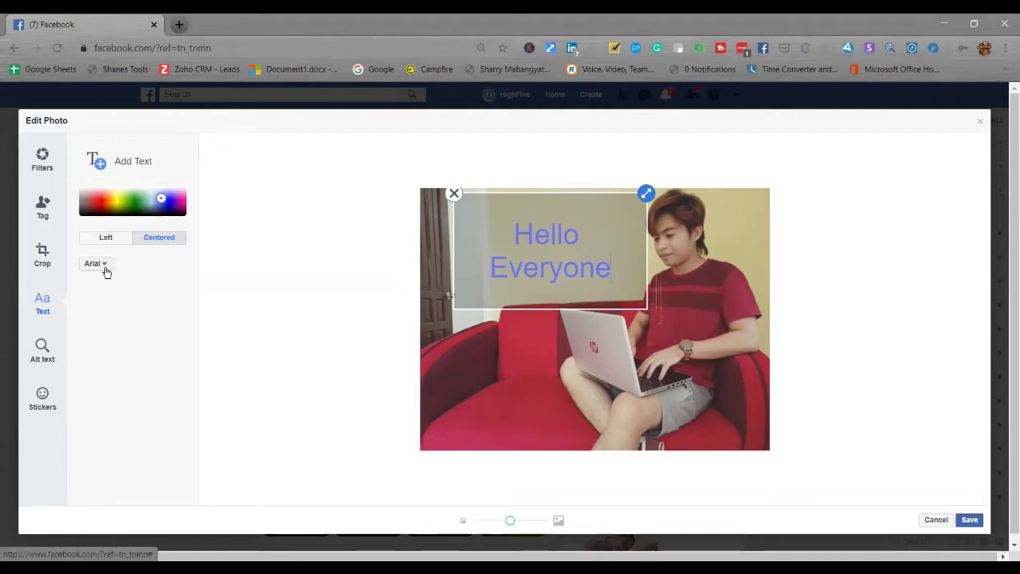
pyautogui.click(95, 264)
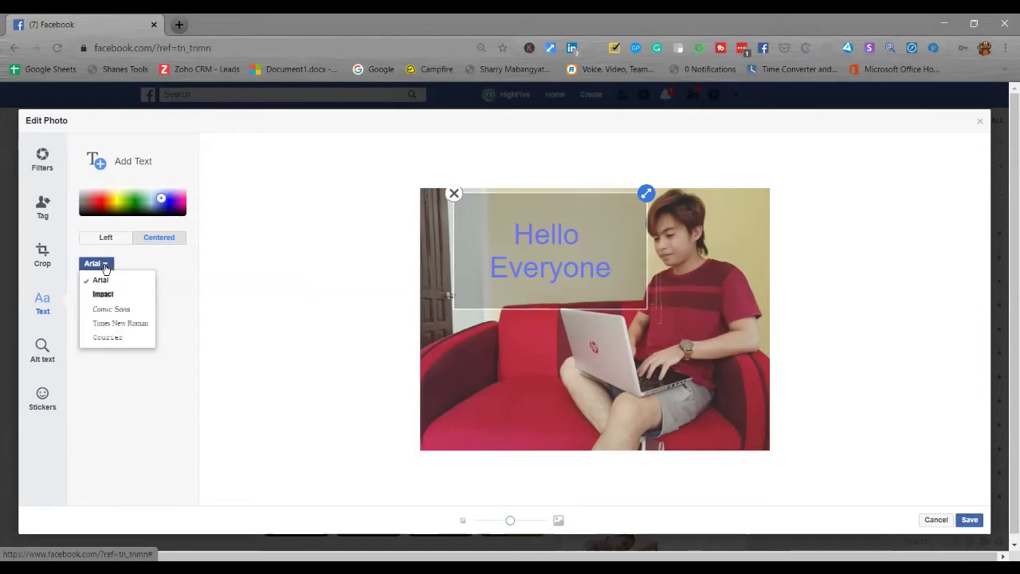
pyautogui.click(109, 317)
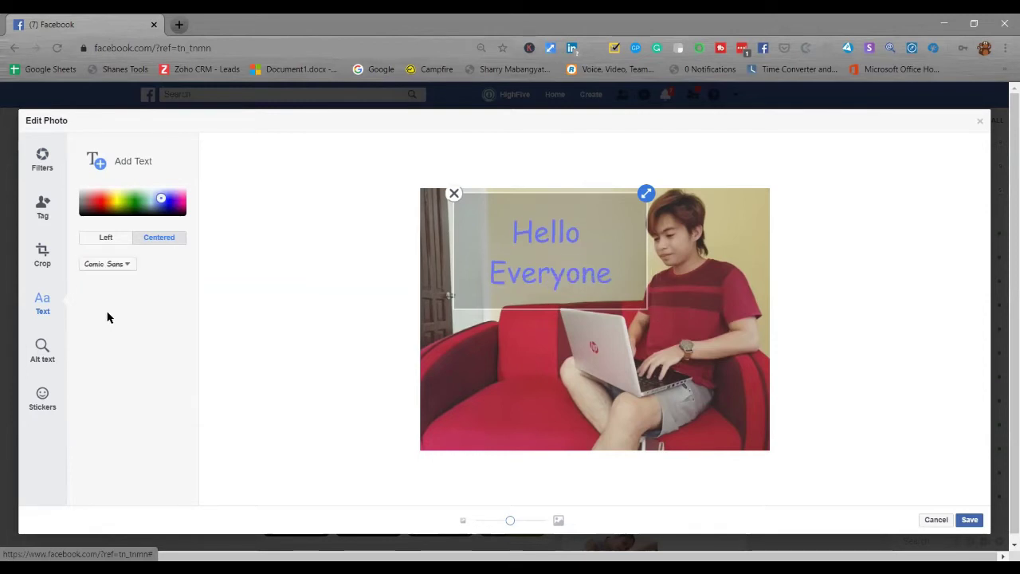
pyautogui.click(128, 267)
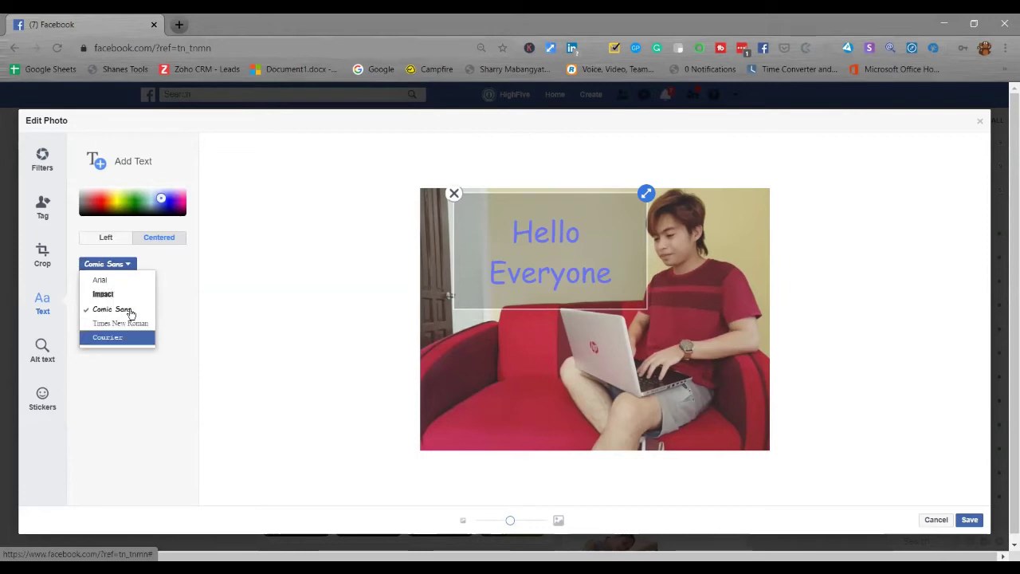
pyautogui.click(169, 307)
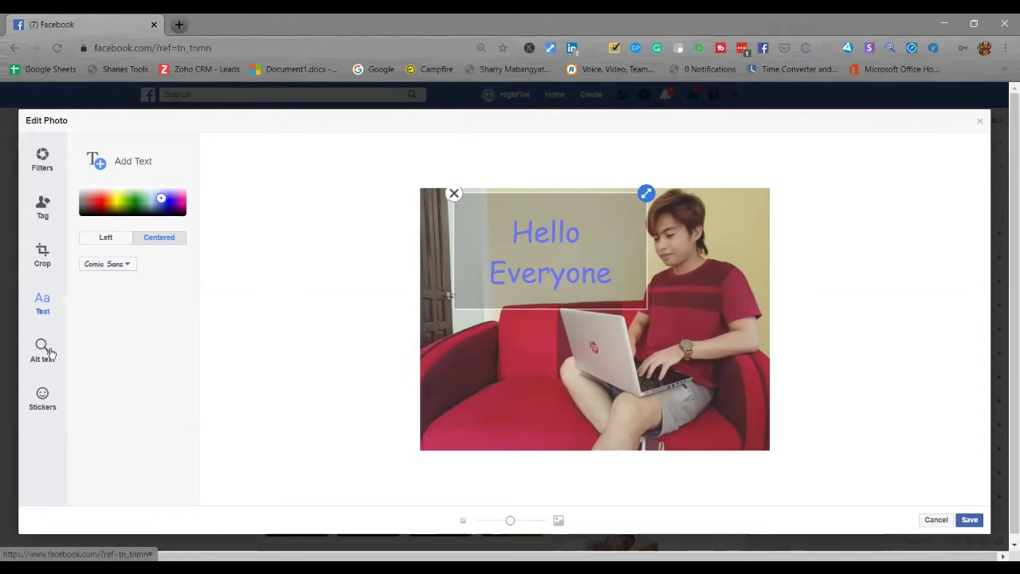
# Add the witch-hat sticker from the Happy category onto the red sofa at lower left.
pyautogui.click(44, 402)
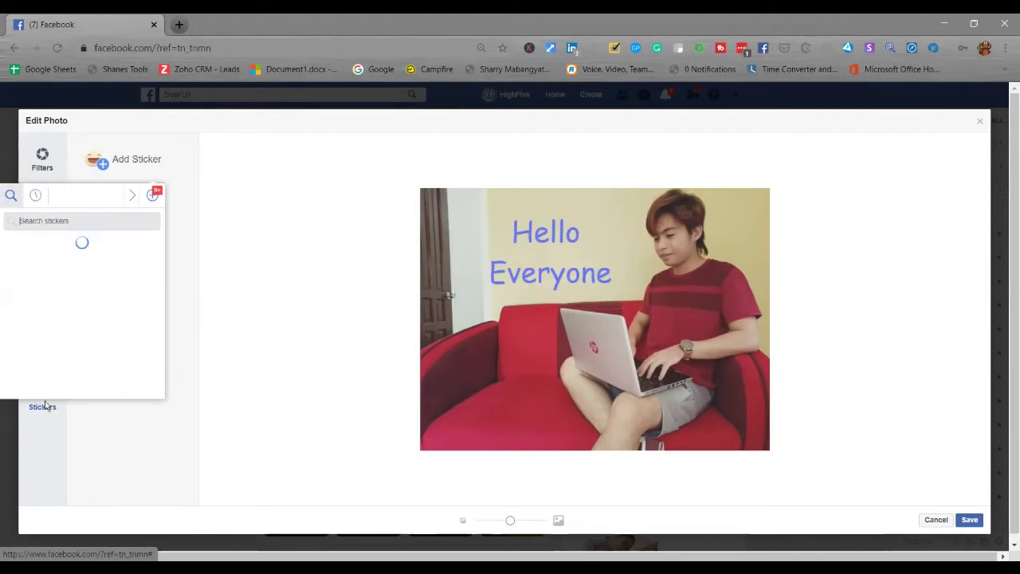
pyautogui.click(42, 246)
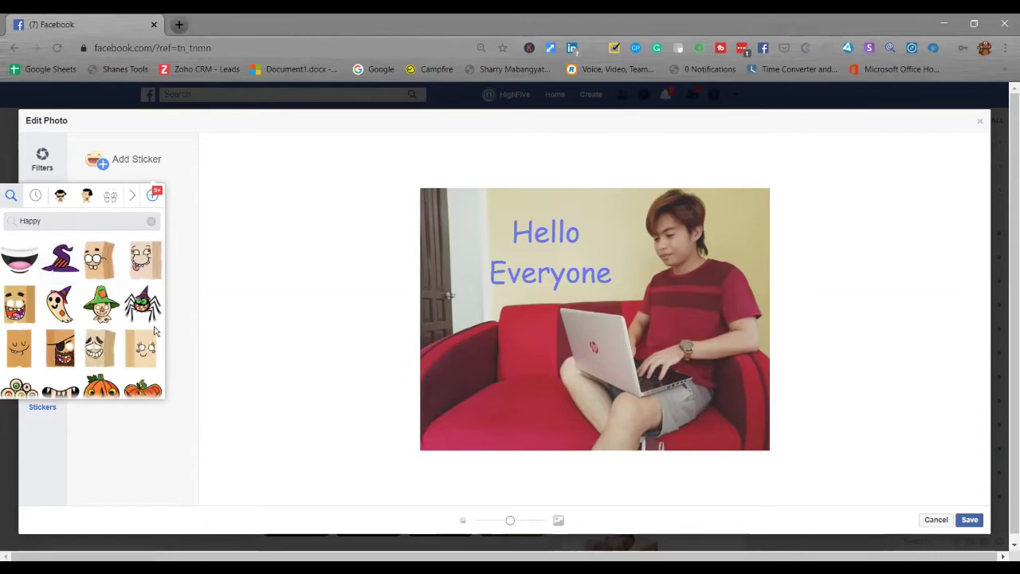
pyautogui.click(102, 307)
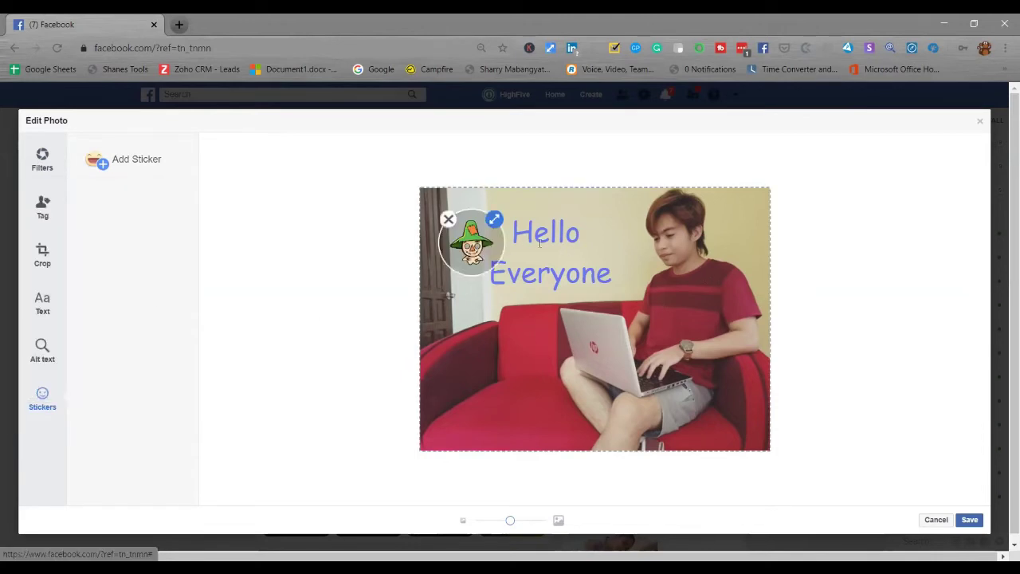
pyautogui.moveTo(461, 241); pyautogui.dragTo(507, 397)
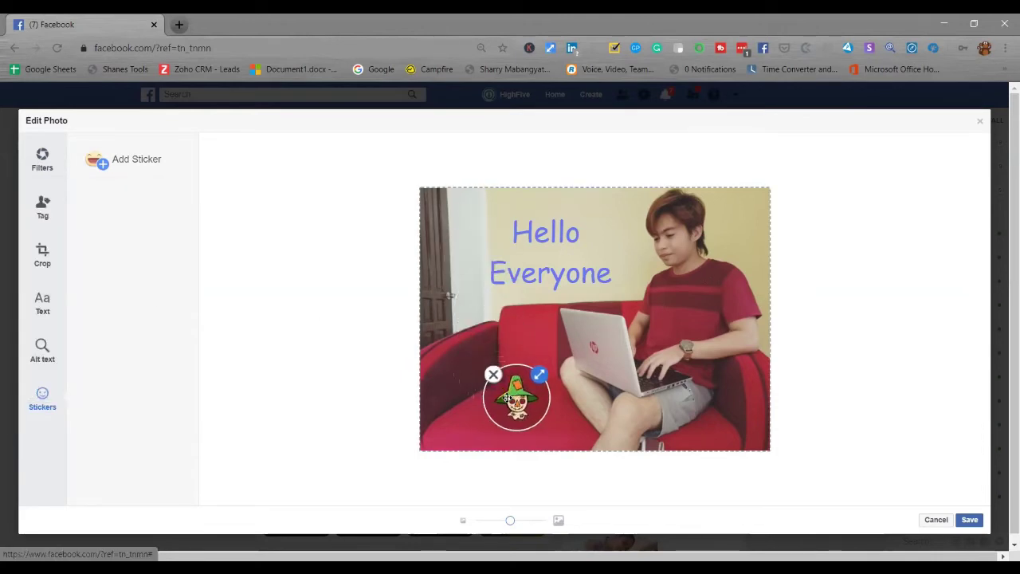
pyautogui.click(45, 257)
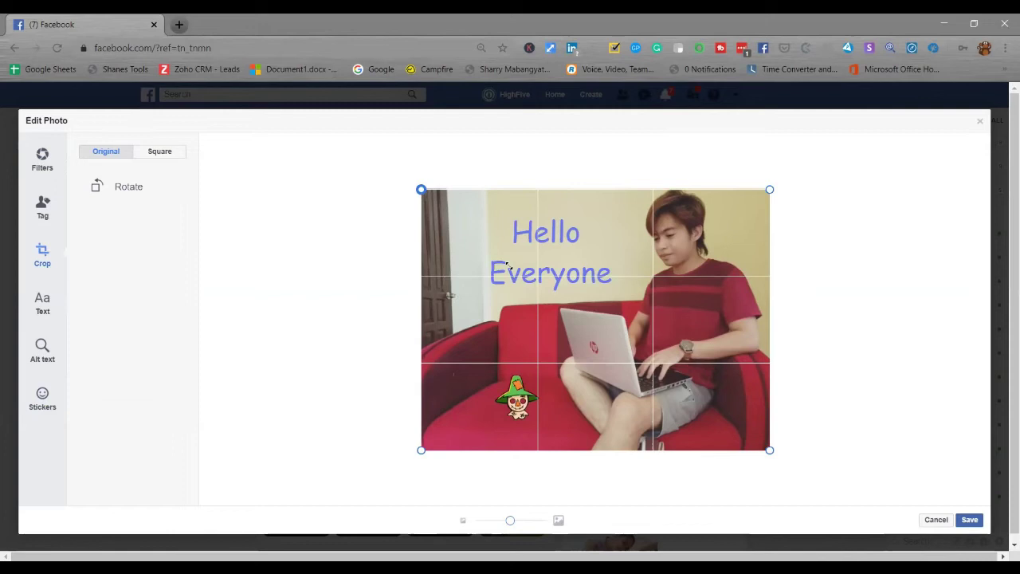
# Resize the crop box over the 'Hello Everyone' text, then rotate the photo a full turn back upright.
pyautogui.moveTo(420, 188); pyautogui.dragTo(529, 290)
pyautogui.moveTo(615, 337); pyautogui.dragTo(565, 236)
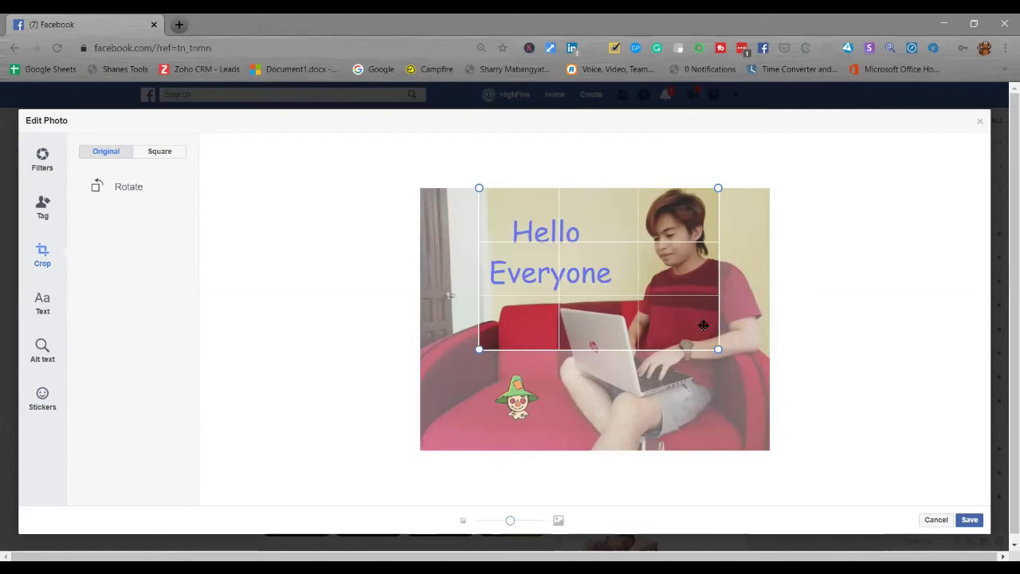
pyautogui.moveTo(720, 350); pyautogui.dragTo(729, 358)
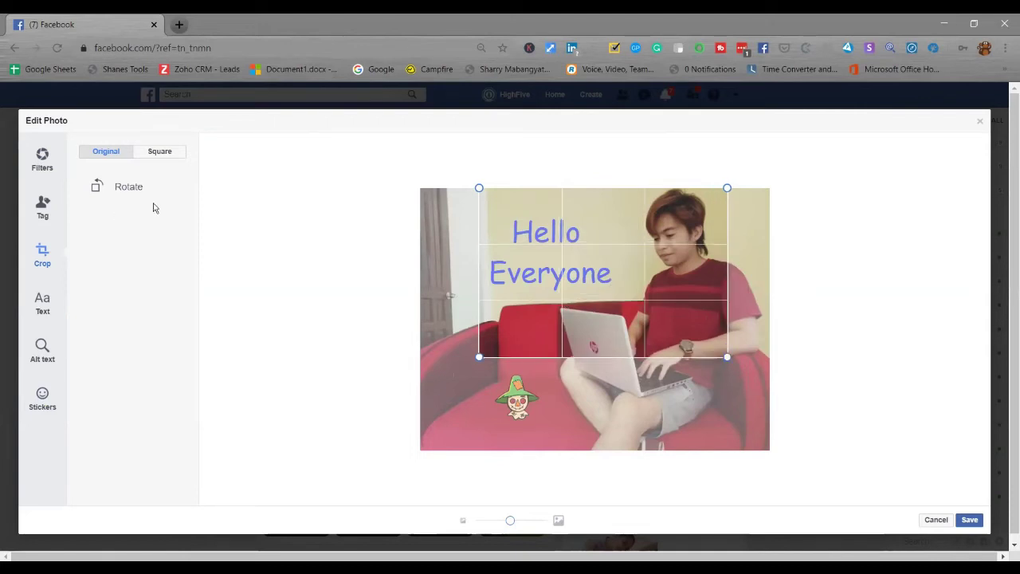
pyautogui.click(97, 189)
pyautogui.click(97, 188)
pyautogui.click(97, 189)
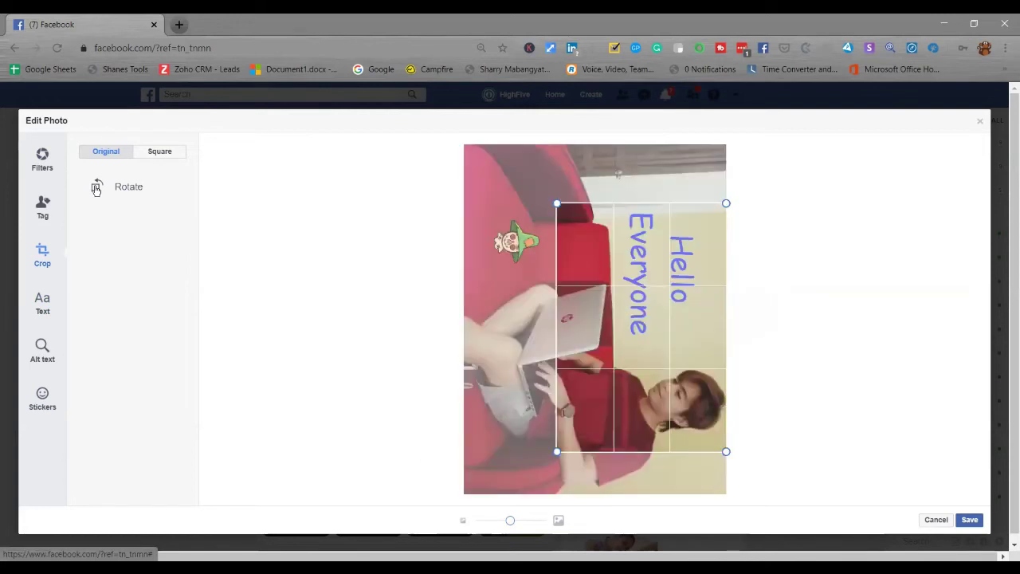
pyautogui.click(96, 189)
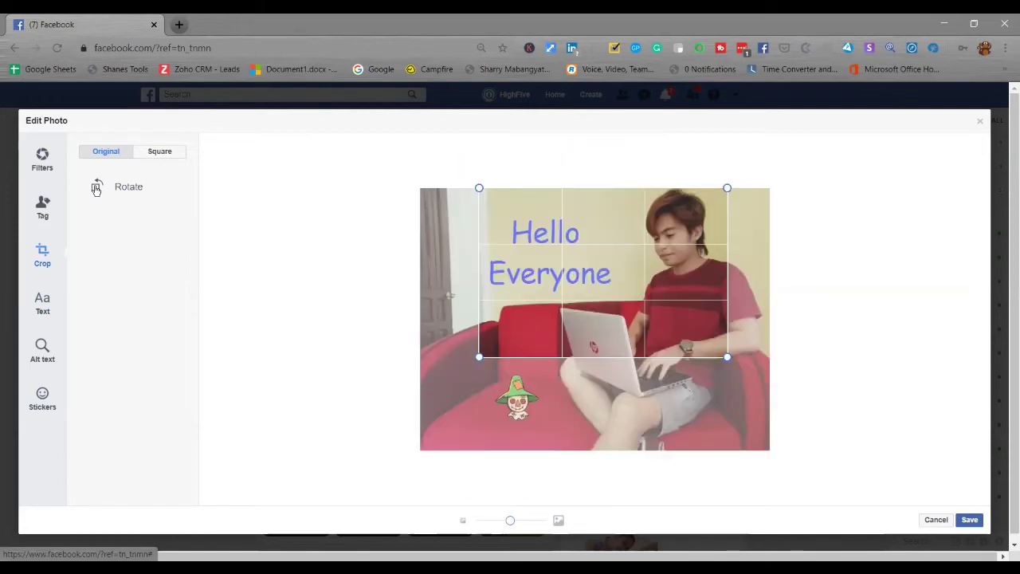
# Try a square crop, then use Original proportions framing the text and upper body.
pyautogui.click(157, 157)
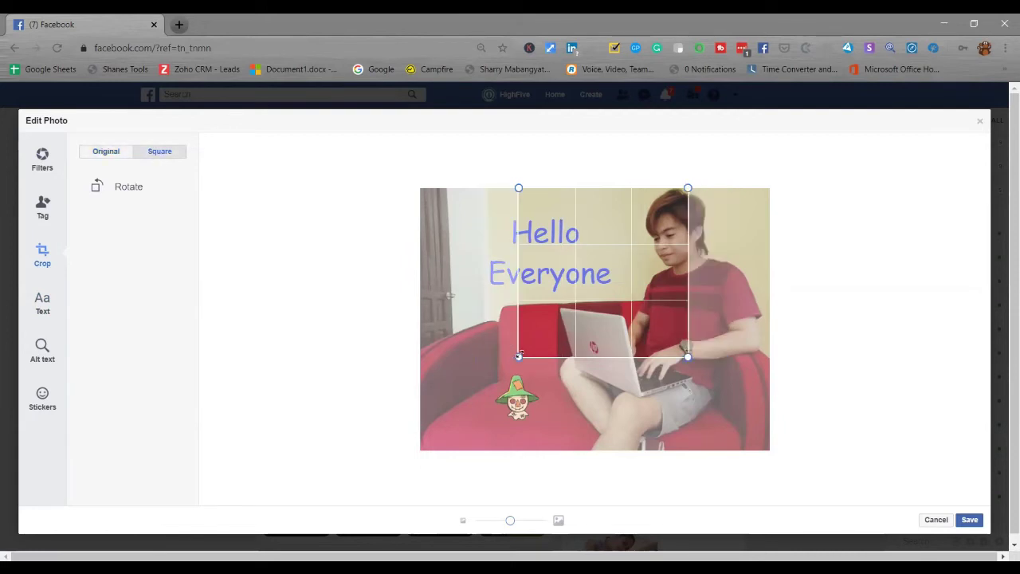
pyautogui.moveTo(519, 355); pyautogui.dragTo(425, 350)
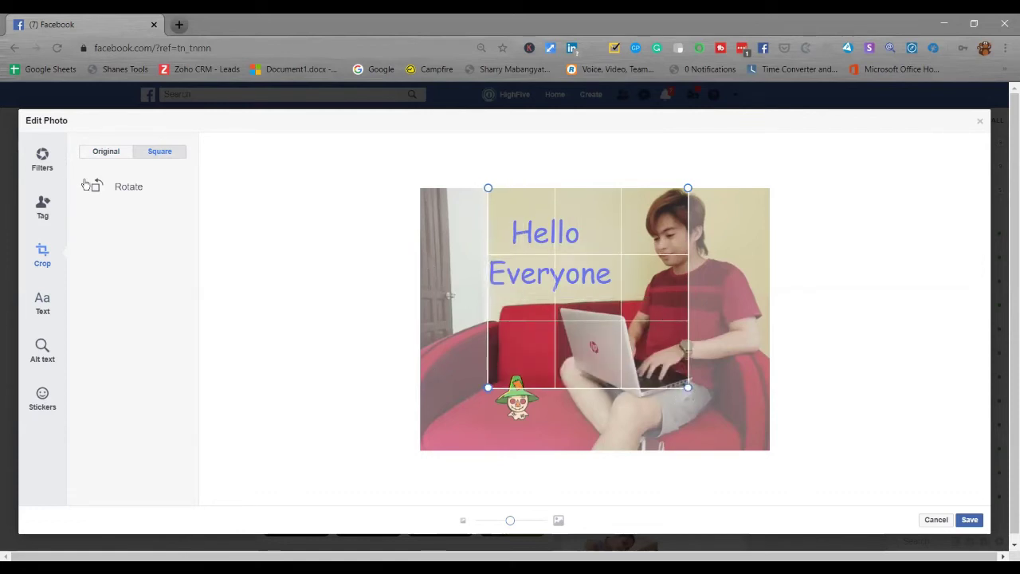
pyautogui.click(106, 151)
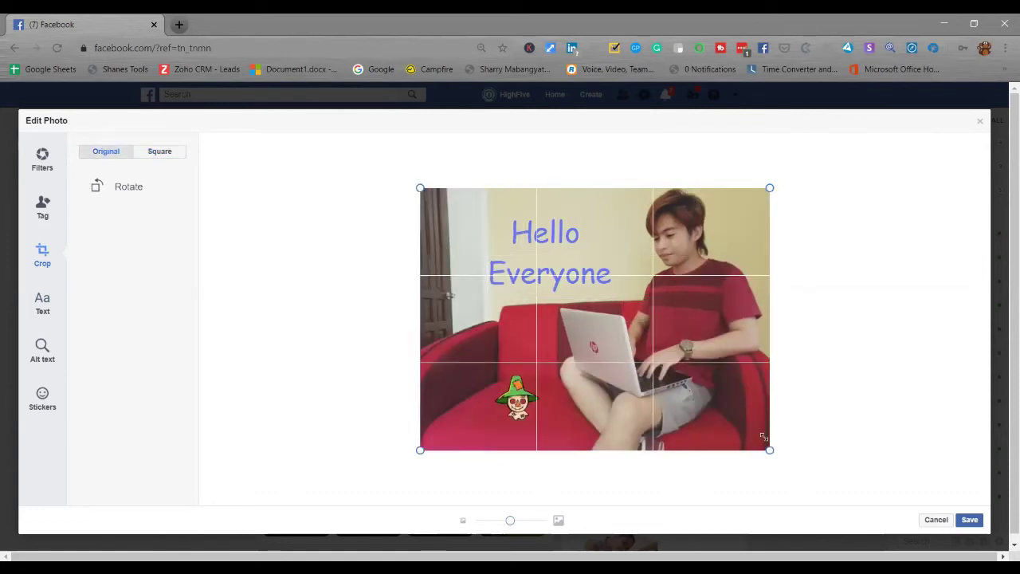
pyautogui.moveTo(763, 436); pyautogui.dragTo(676, 326)
pyautogui.moveTo(592, 282); pyautogui.dragTo(635, 282)
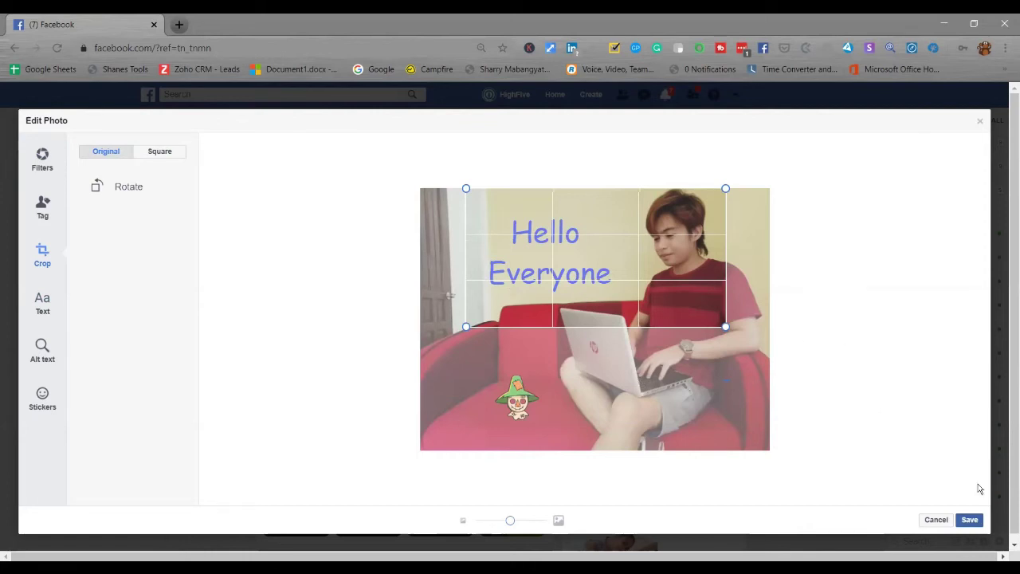
# Save the cropped photo and post it to the News Feed with audience set to Only me.
pyautogui.click(971, 519)
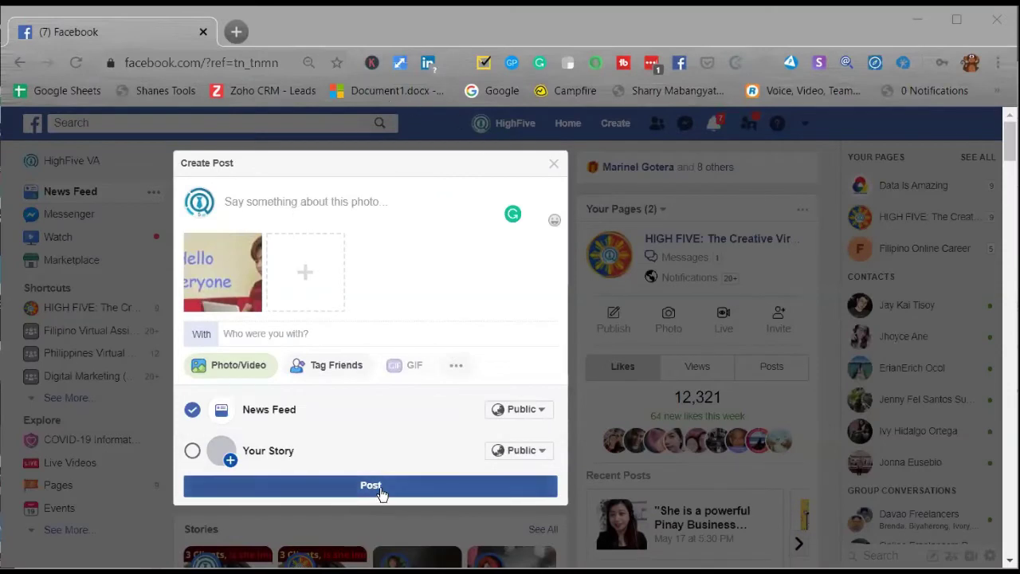
pyautogui.click(535, 412)
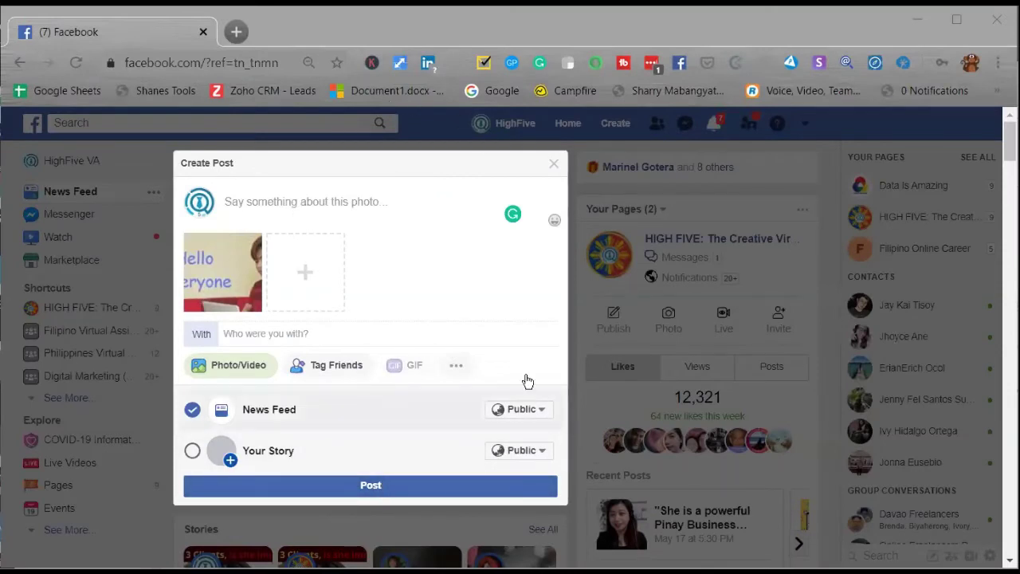
pyautogui.click(455, 355)
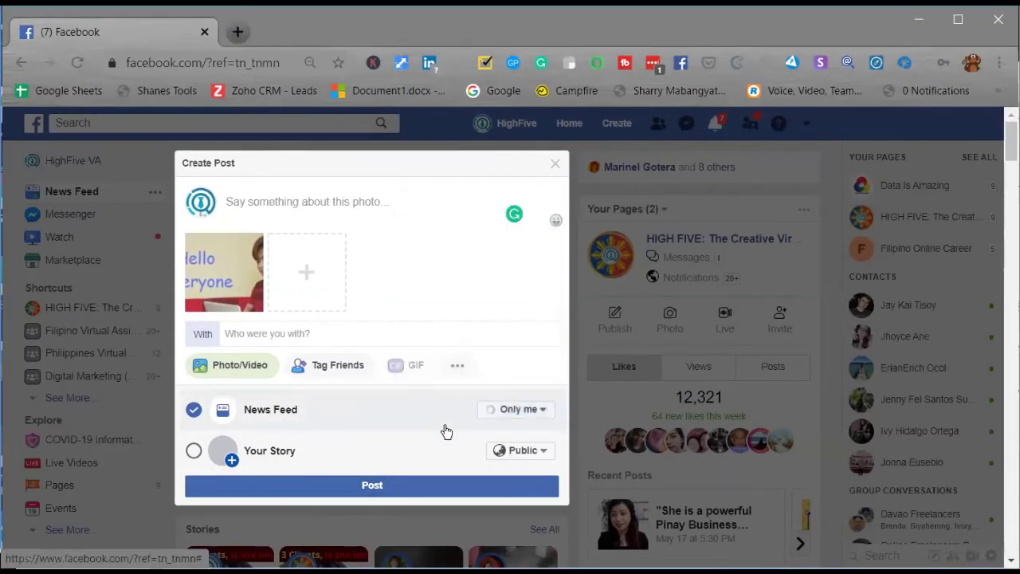
pyautogui.click(393, 490)
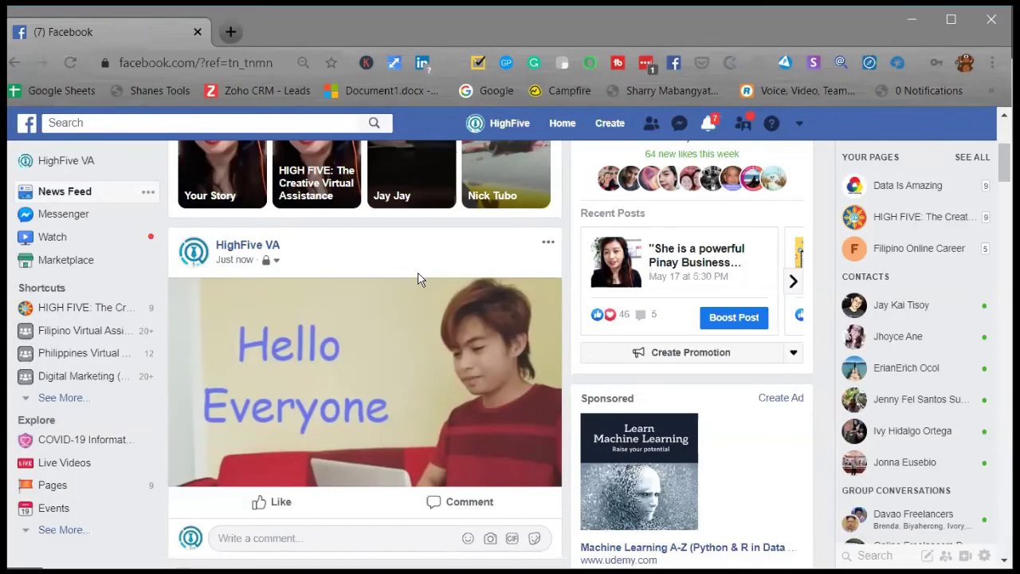